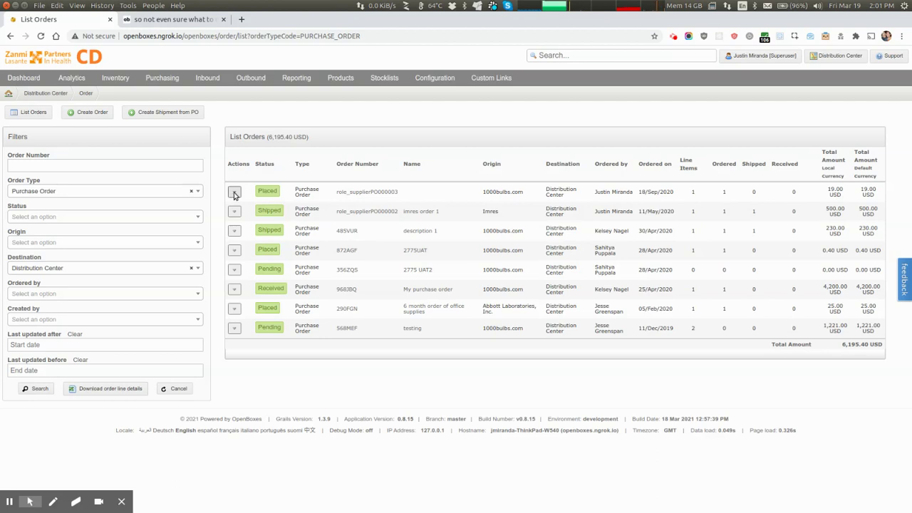
Step: Open the details of the pending purchase order named "testing" and place the order
click(236, 329)
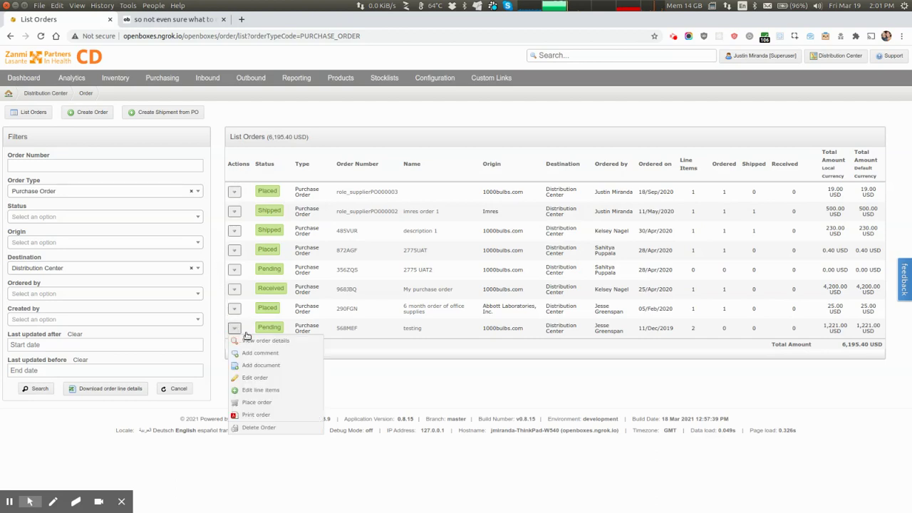
click(288, 341)
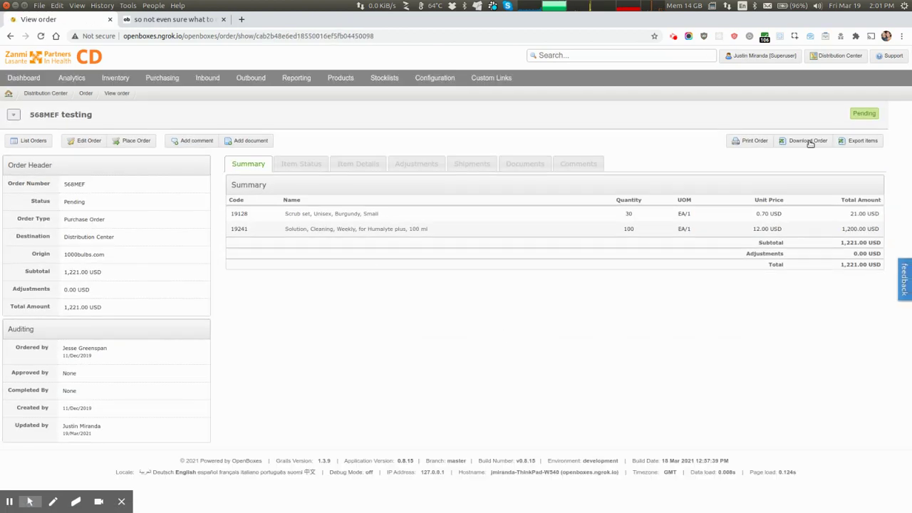
click(133, 141)
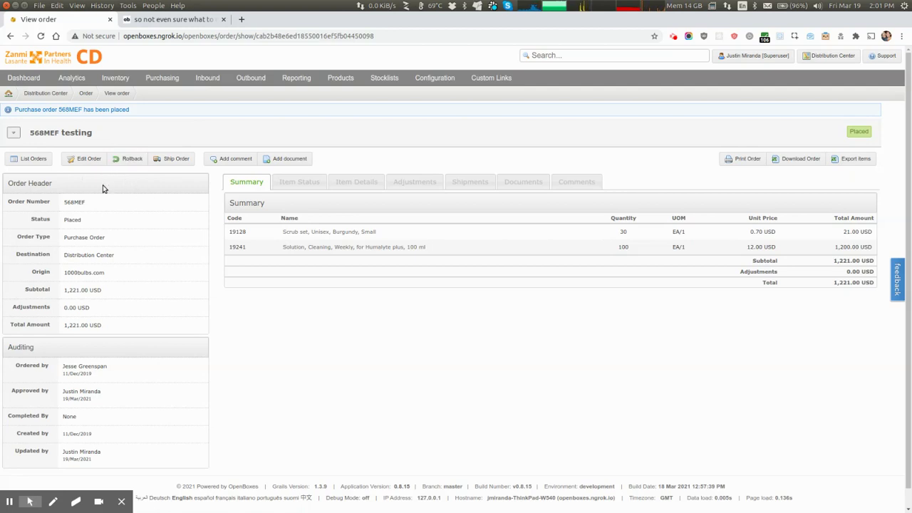
Step: View the printable version of the purchase order and return to the order details
click(744, 159)
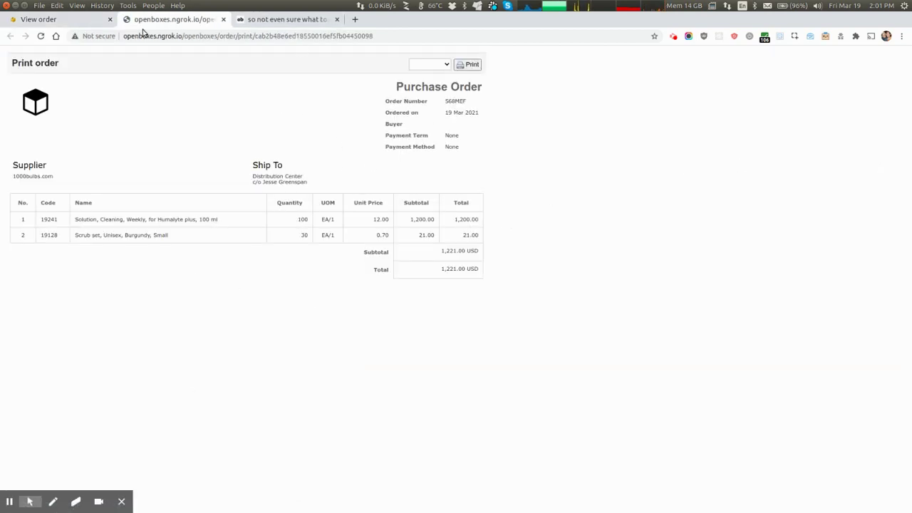
click(63, 21)
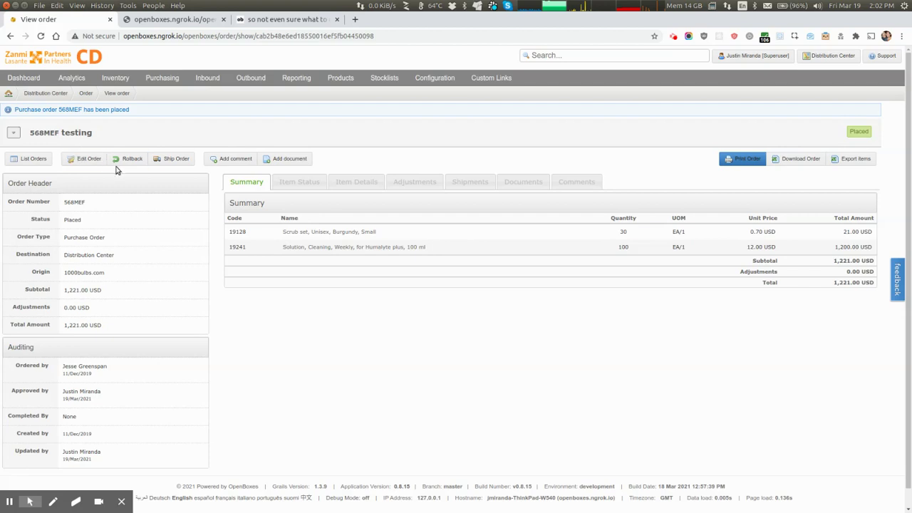
Step: Look at the order's line-item editor and the blank Ship from PO form, returning to the purchase order list
click(87, 158)
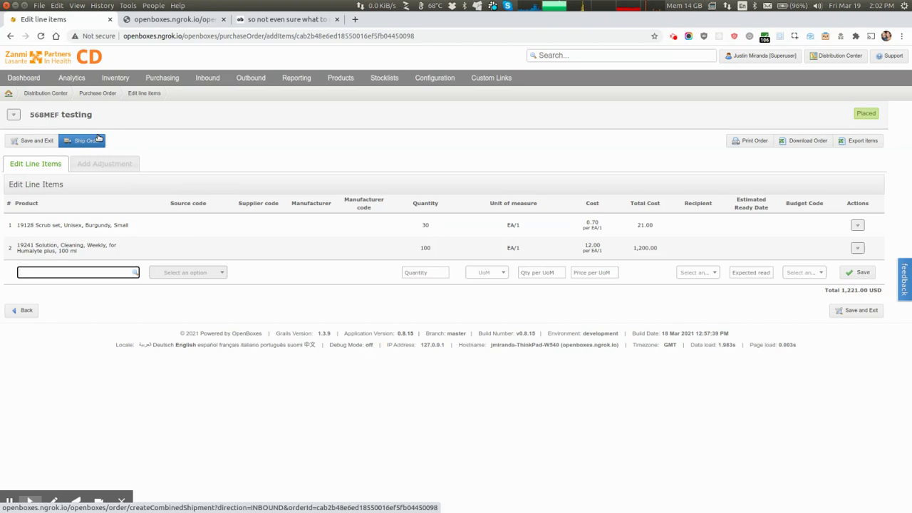
mouse_move(163, 78)
click(173, 110)
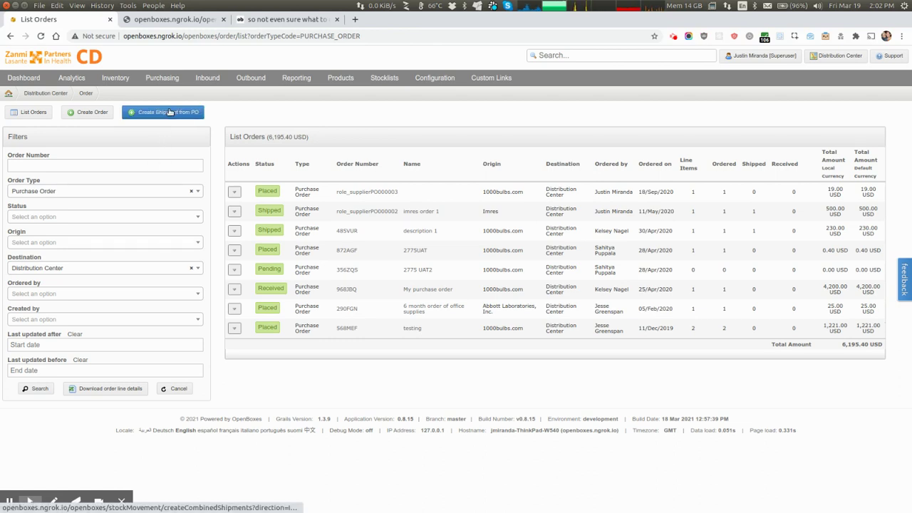
click(169, 112)
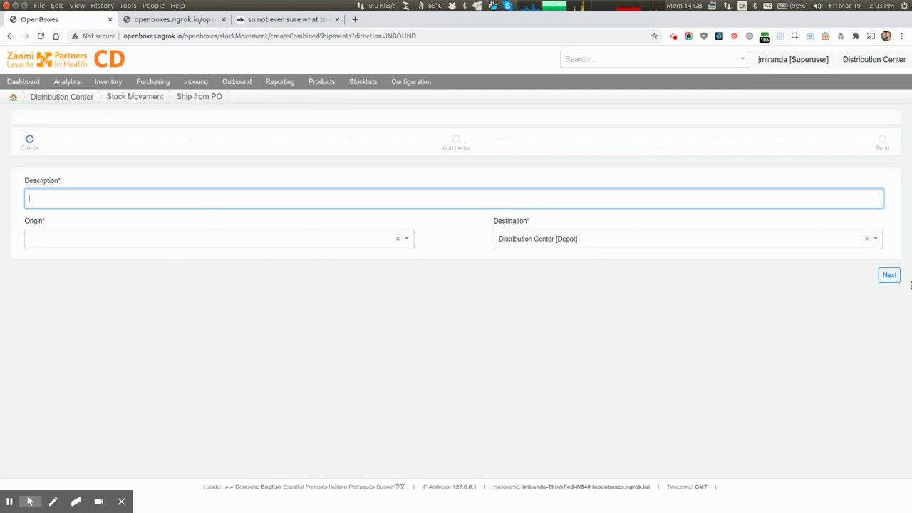
click(9, 37)
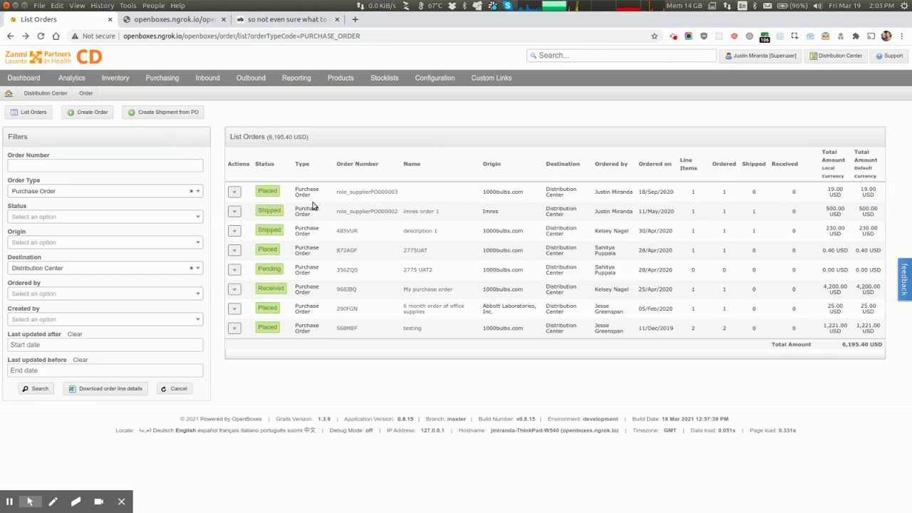
Step: Open the placed purchase order named "testing" from the list and start shipping it
click(361, 192)
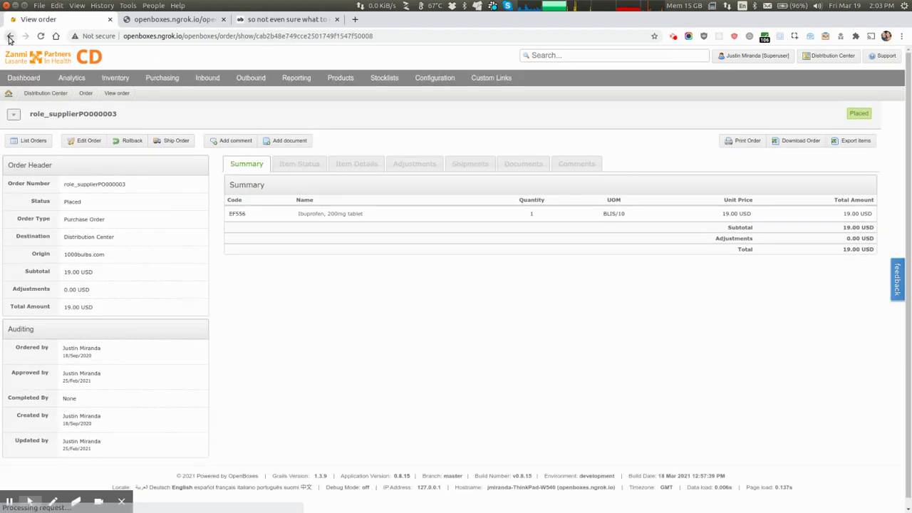
click(347, 328)
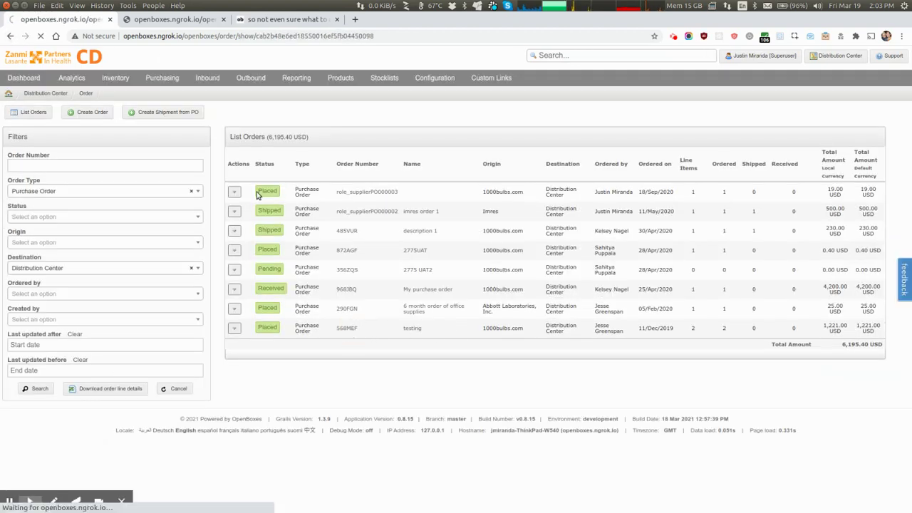
click(167, 142)
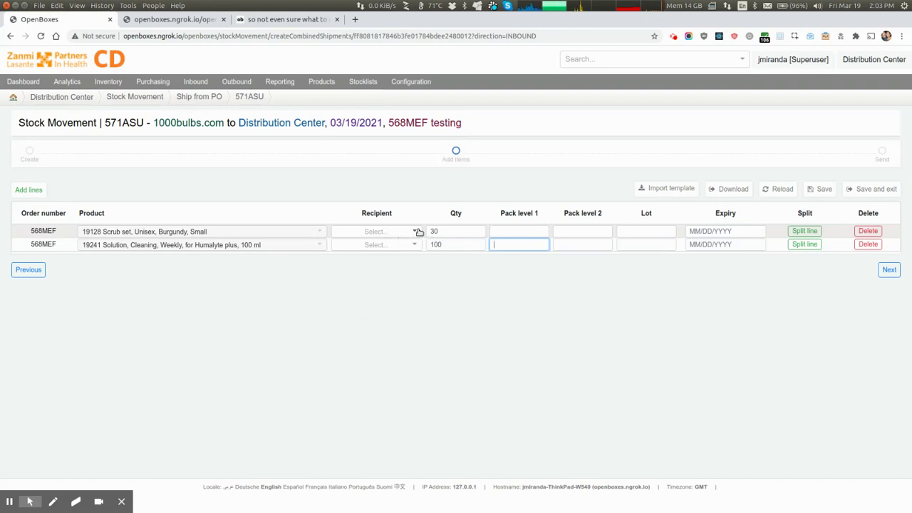
Step: Look at the template import dialog and the download options for the shipment's items without importing anything
click(513, 232)
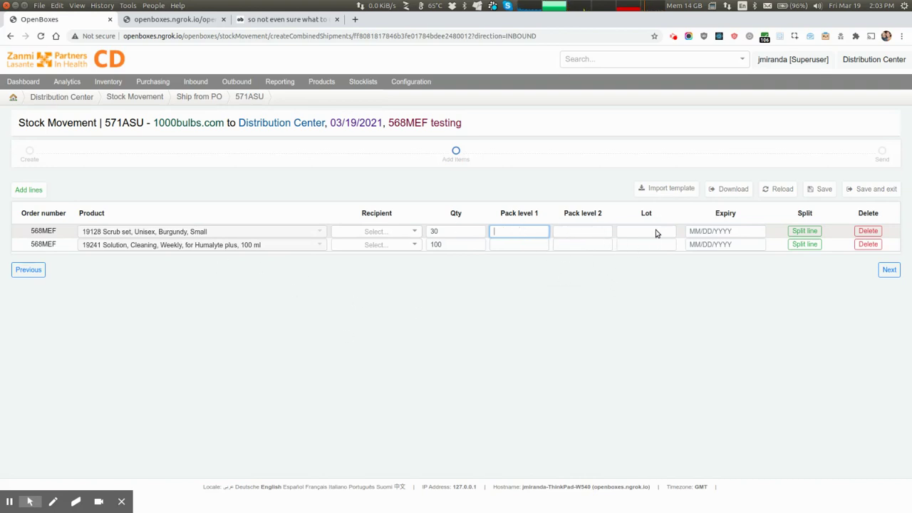
click(667, 188)
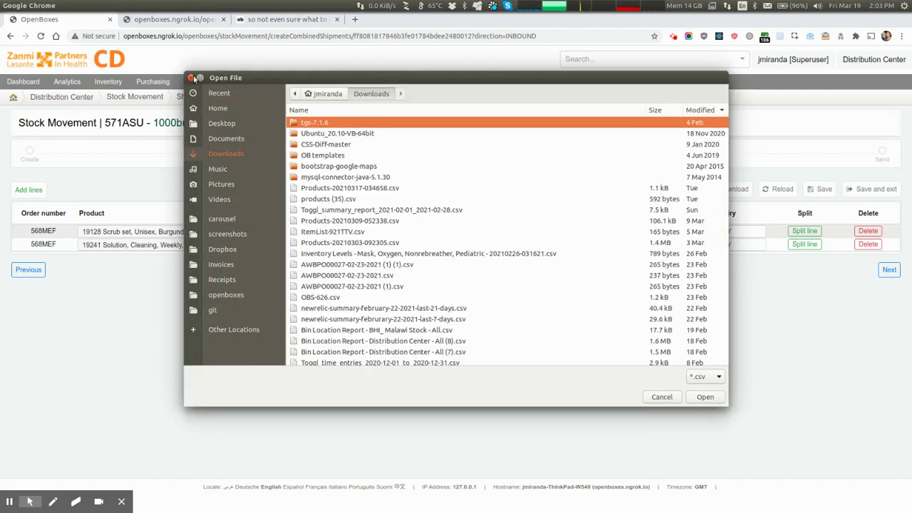
click(191, 77)
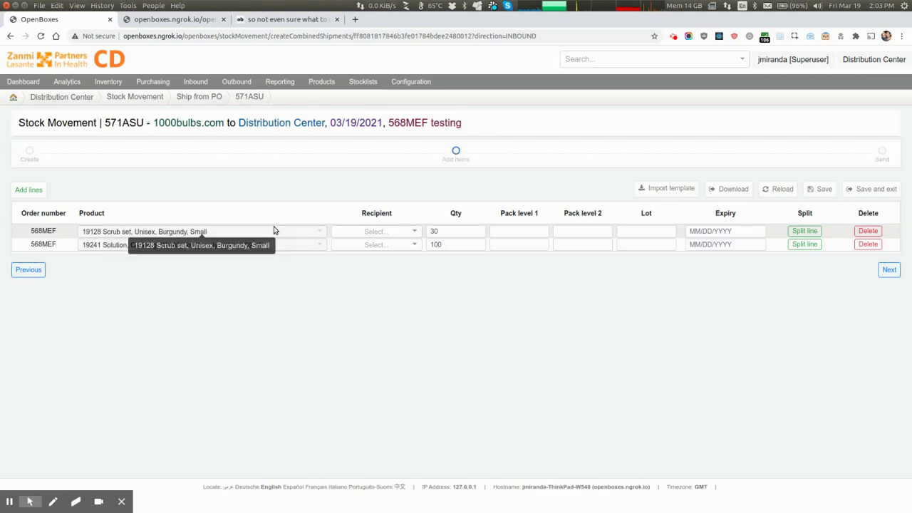
click(737, 186)
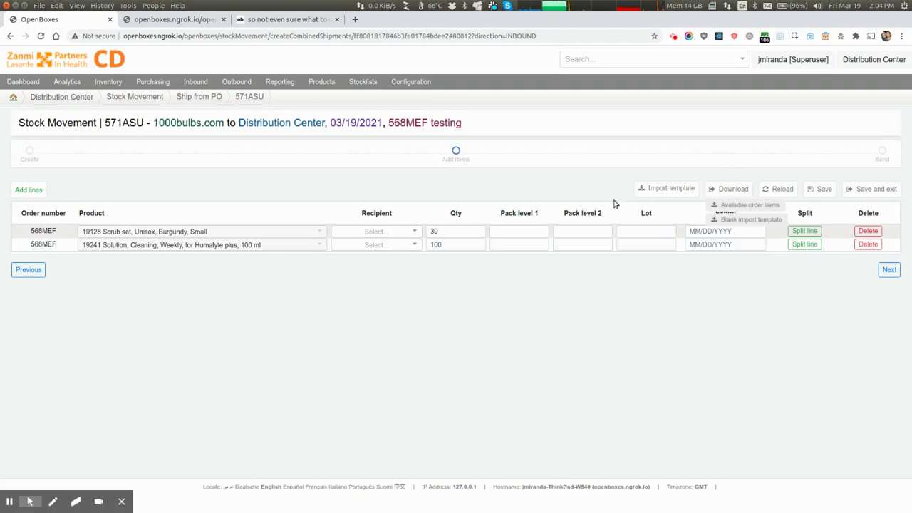
click(733, 188)
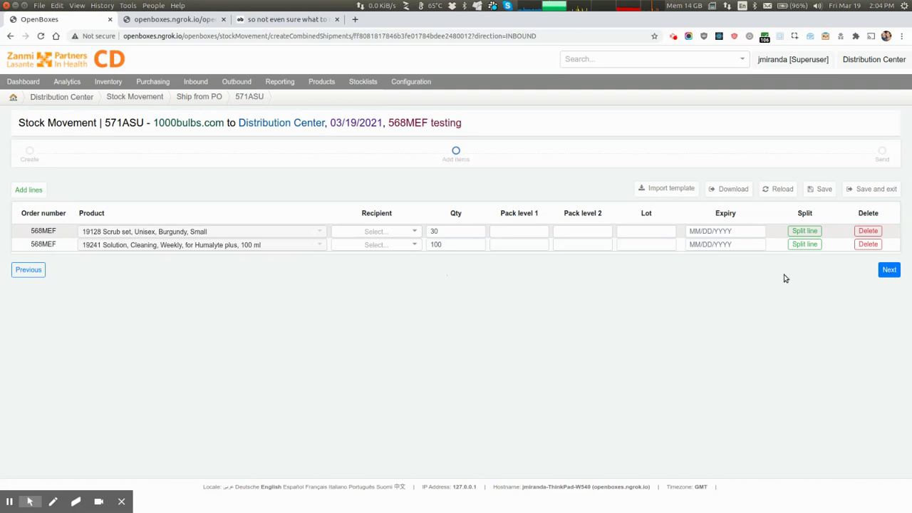
Step: Proceed to the sending options, set the shipment type to Land, and send the shipment
click(890, 270)
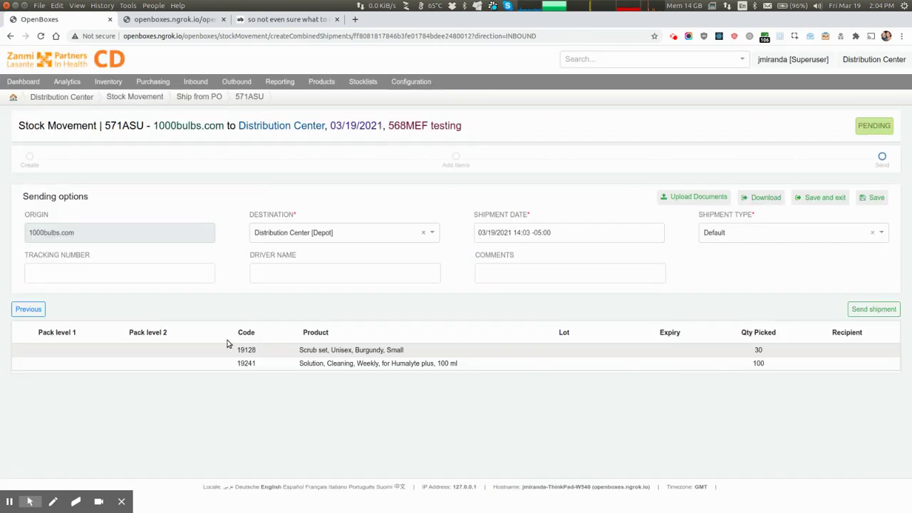
click(791, 228)
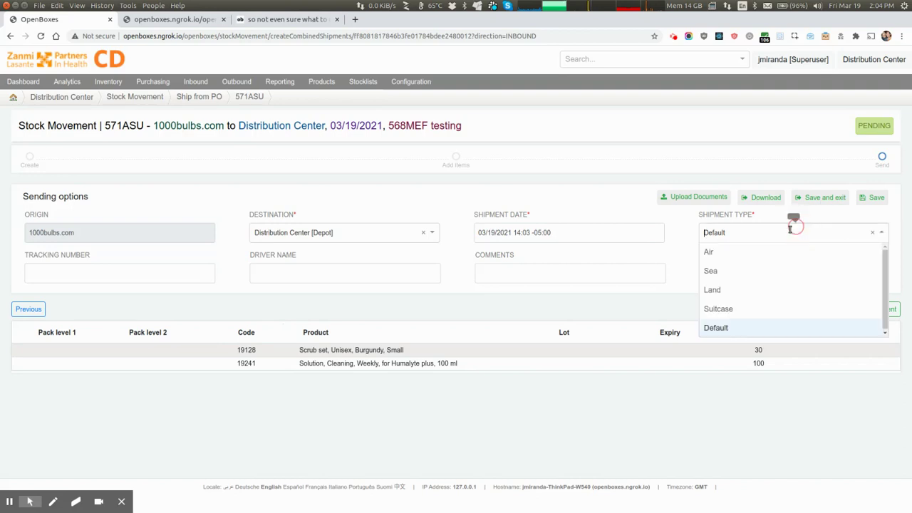
click(747, 290)
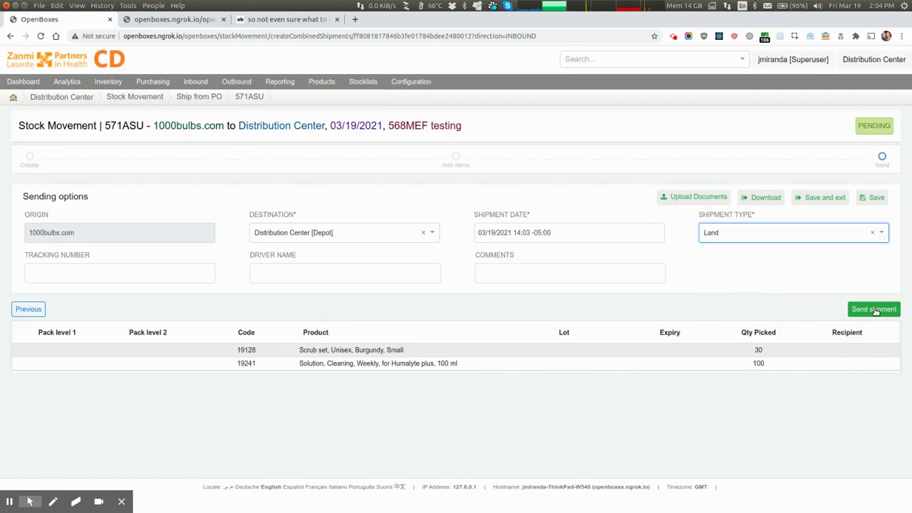
click(875, 309)
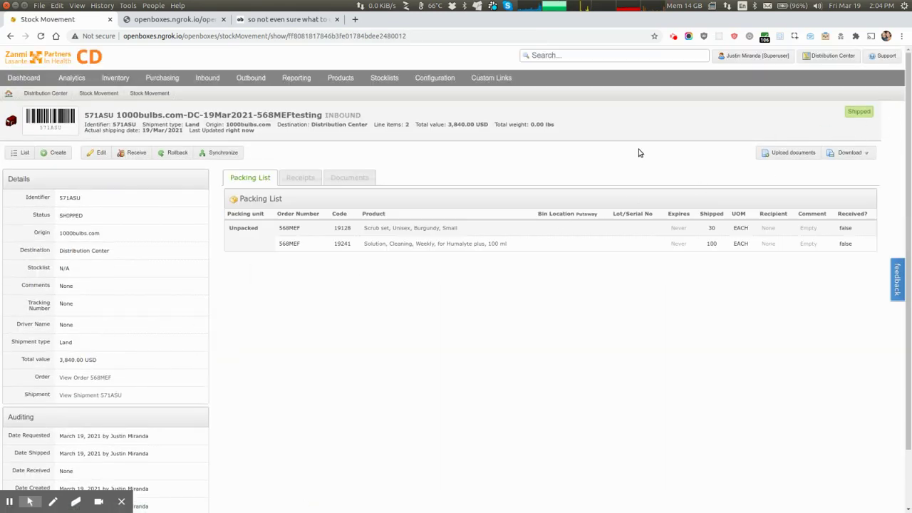
Step: Start receiving the shipment and look through the bin location choices for the Scrub set line, keeping its assigned bin
click(134, 154)
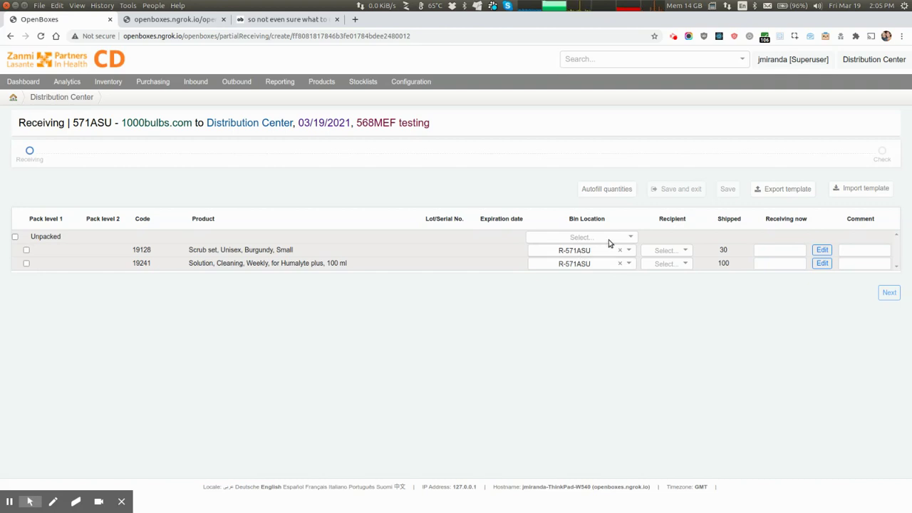
click(629, 251)
scroll(563, 295, down, 10)
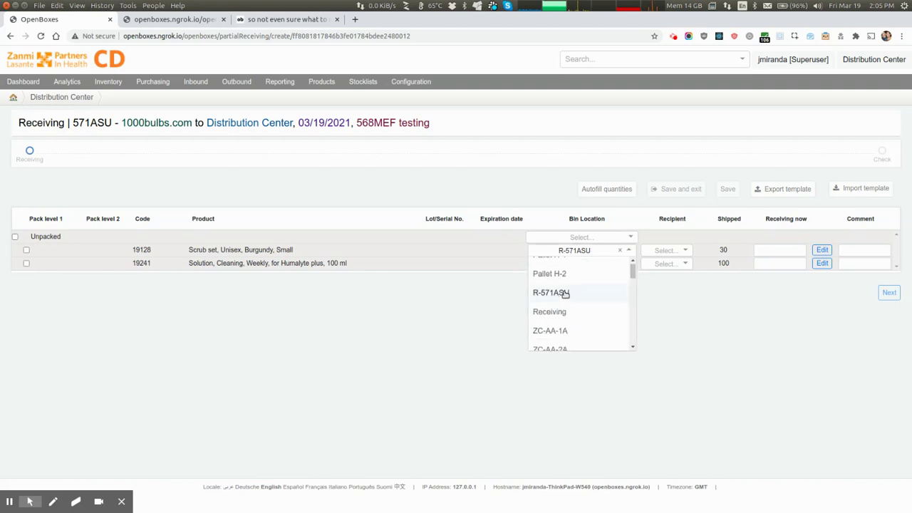
scroll(567, 293, up, 10)
click(706, 334)
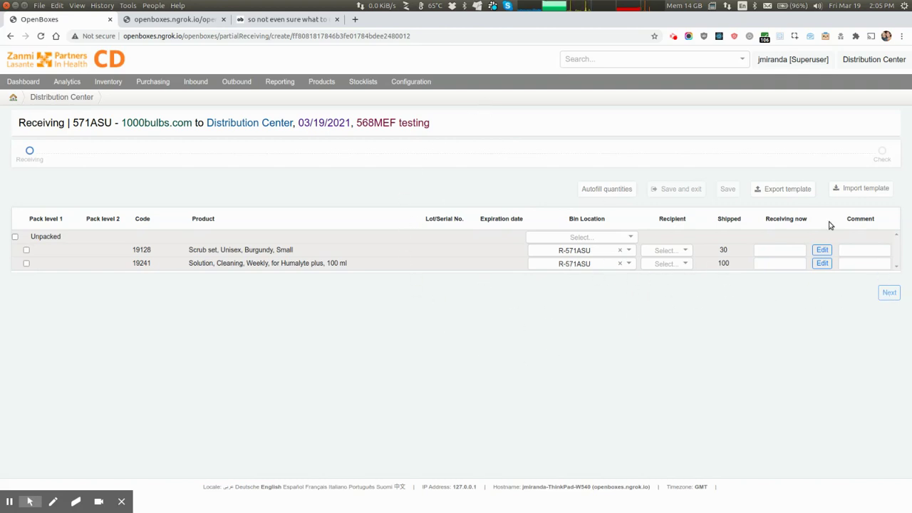
Step: Autofill the receiving quantities for both product lines and receive the shipment
click(608, 191)
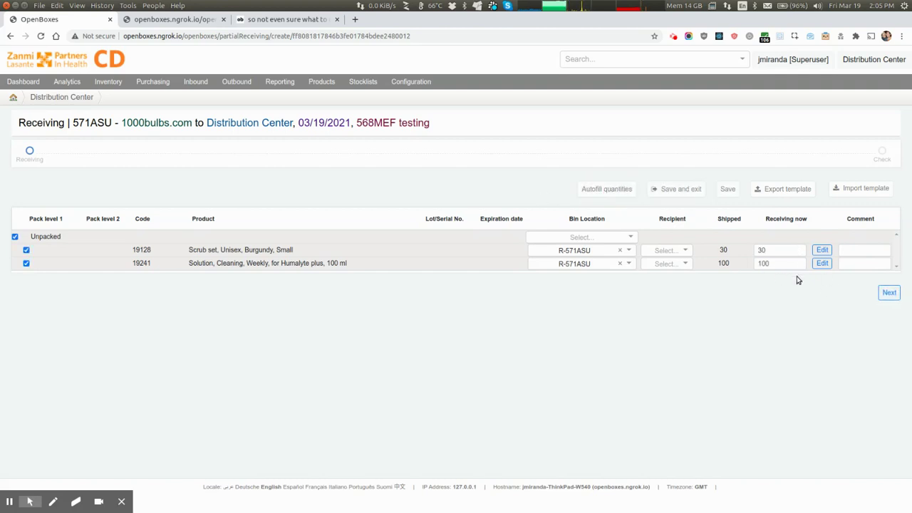
click(888, 294)
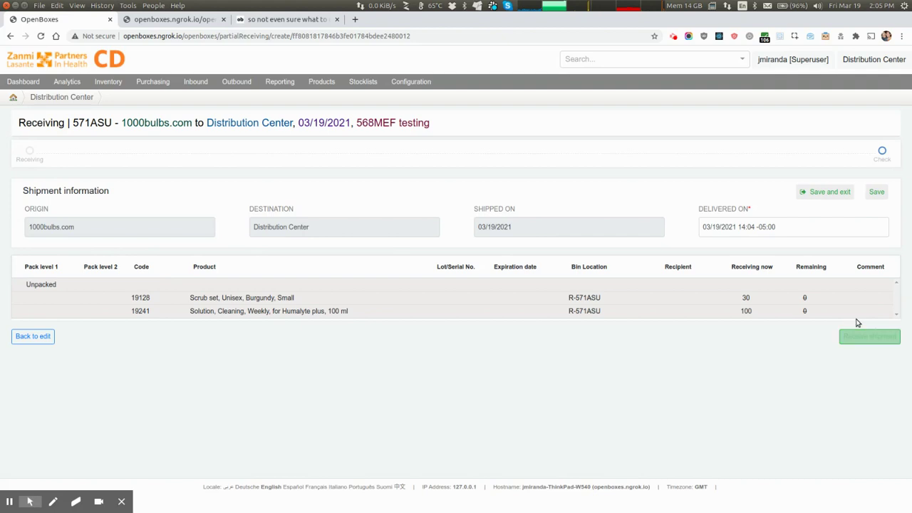
click(859, 345)
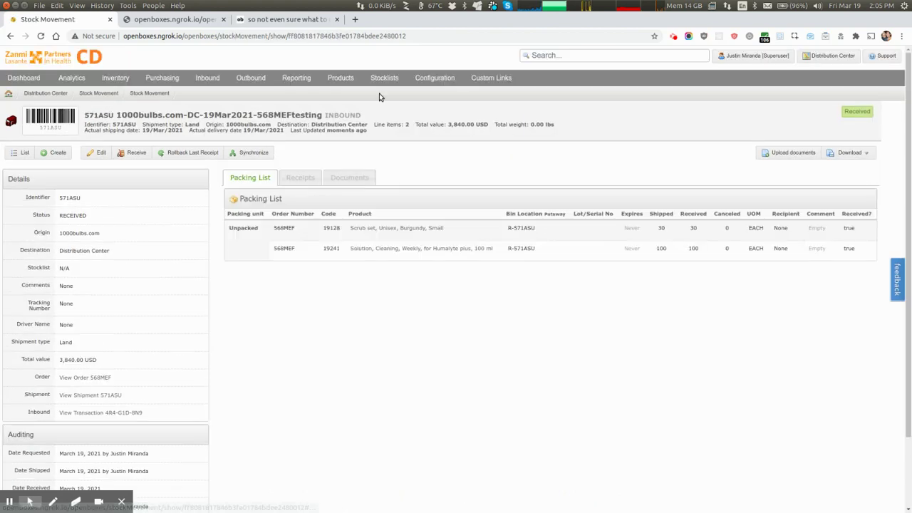
Step: Open the stock card of the Scrub set product from the packing list
click(392, 228)
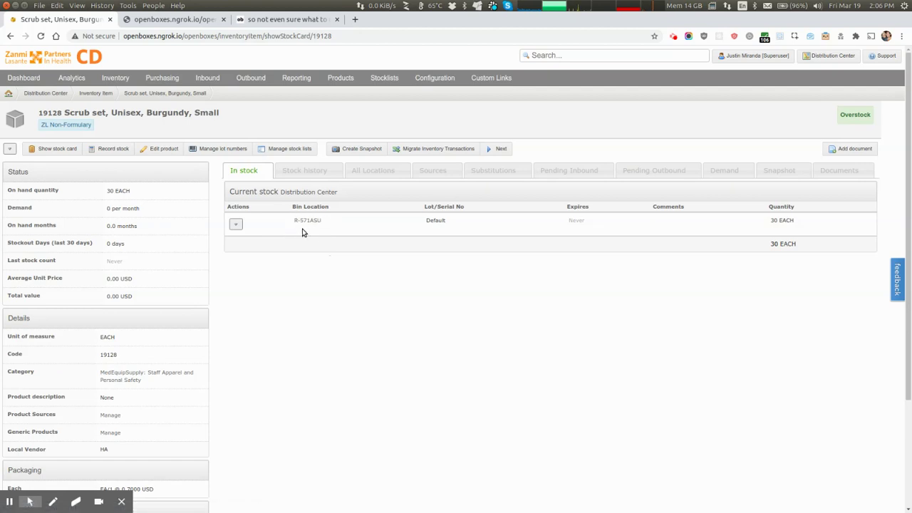
Step: Remove Pick stock from the supported activities of the Receiving location type and save it
click(252, 79)
mouse_move(439, 82)
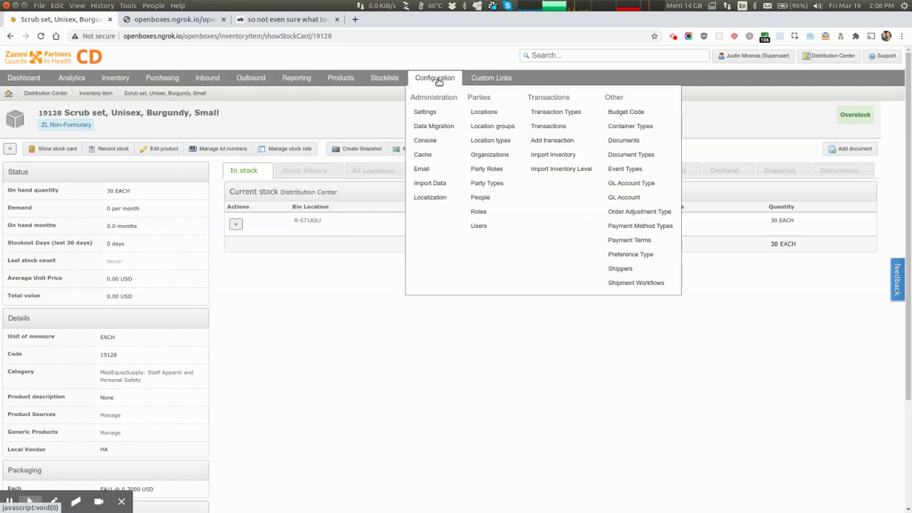
click(491, 144)
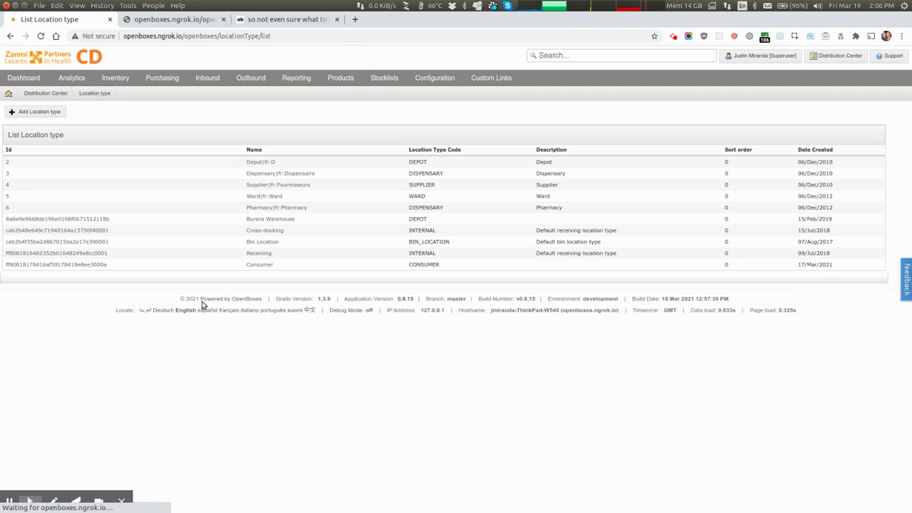
click(97, 255)
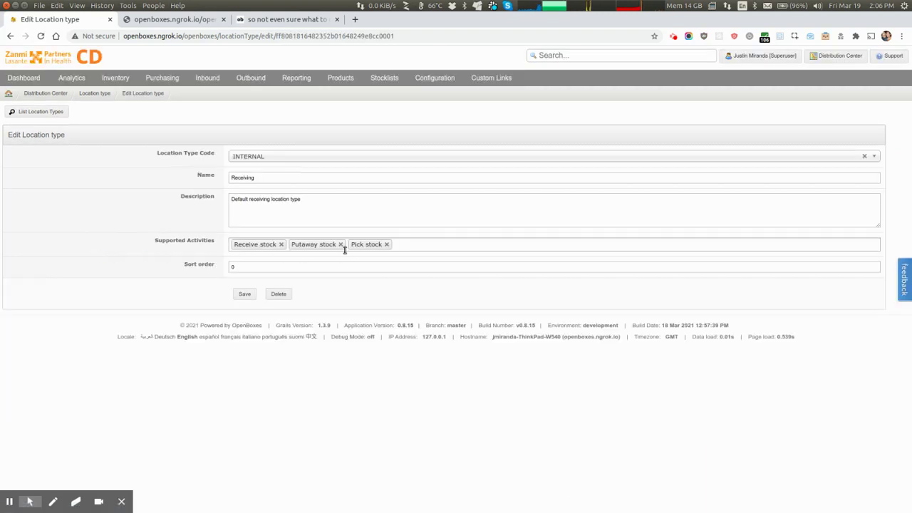
click(387, 245)
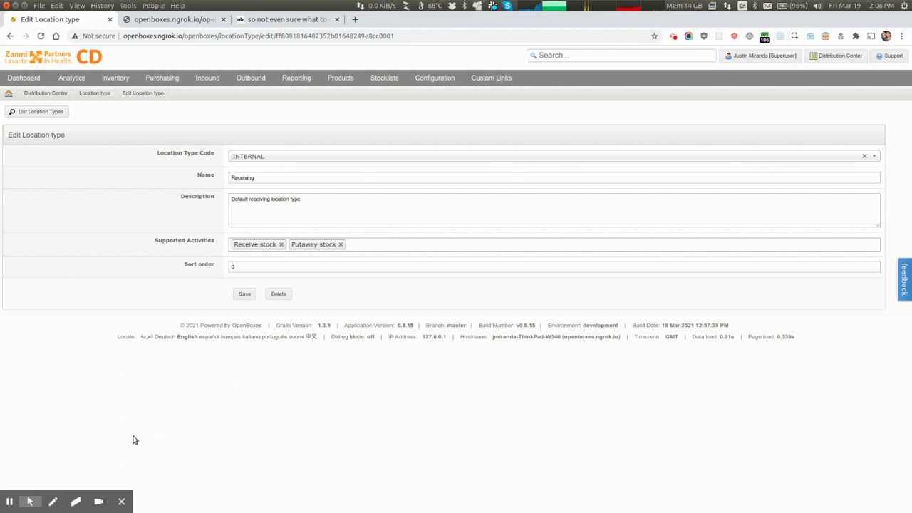
click(246, 295)
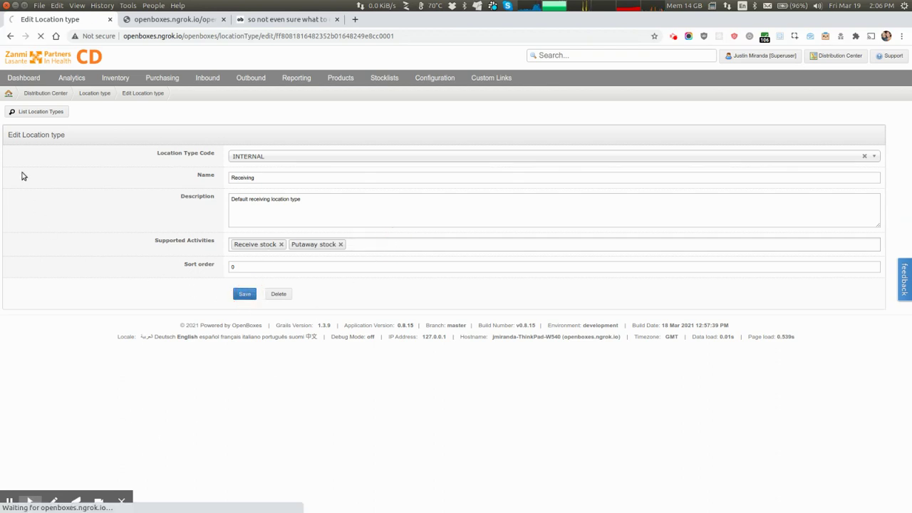
Step: Return to the Scrub set product's stock card
click(9, 36)
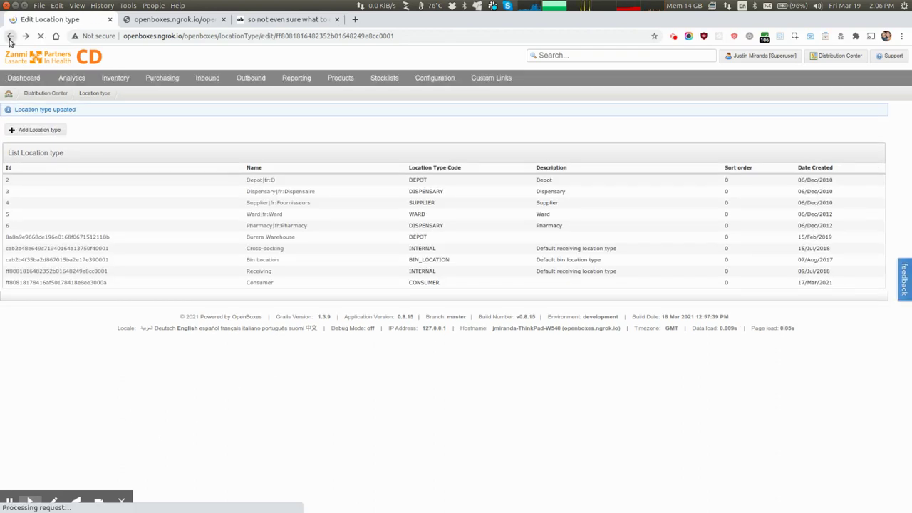
click(10, 37)
click(10, 37)
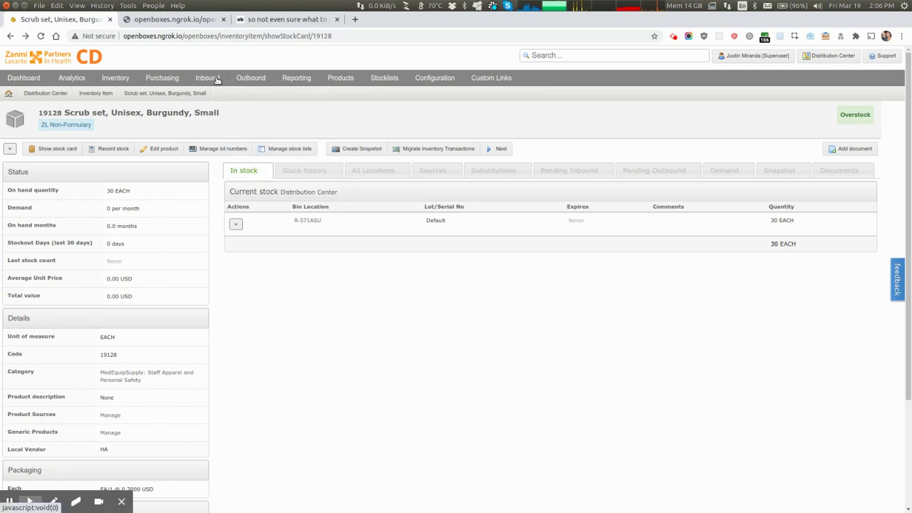
Step: Examine the product lines of the stock movements offered for a new putaway and return to the Scrub set stock card
mouse_move(217, 80)
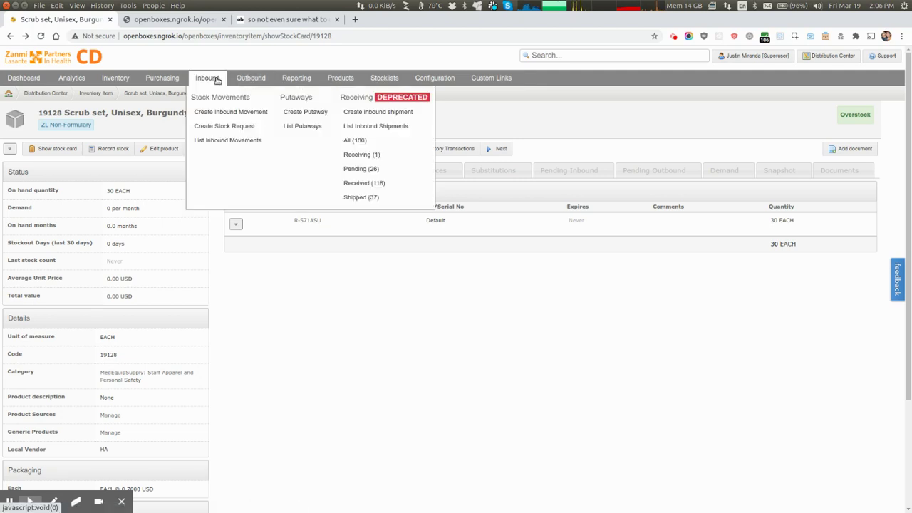
click(302, 112)
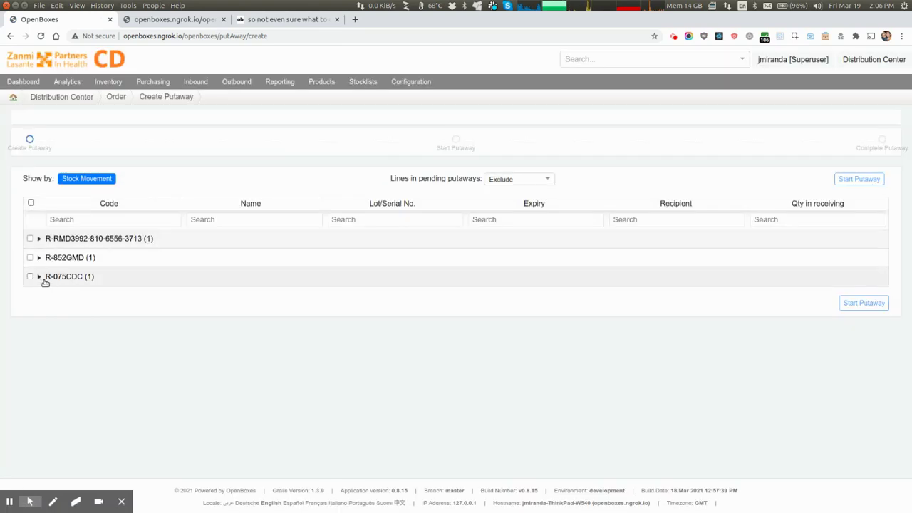
click(39, 277)
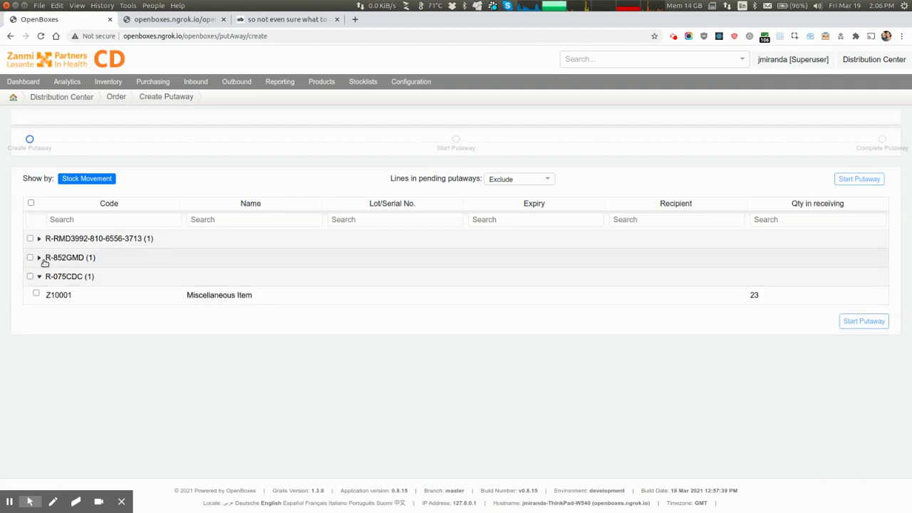
click(40, 258)
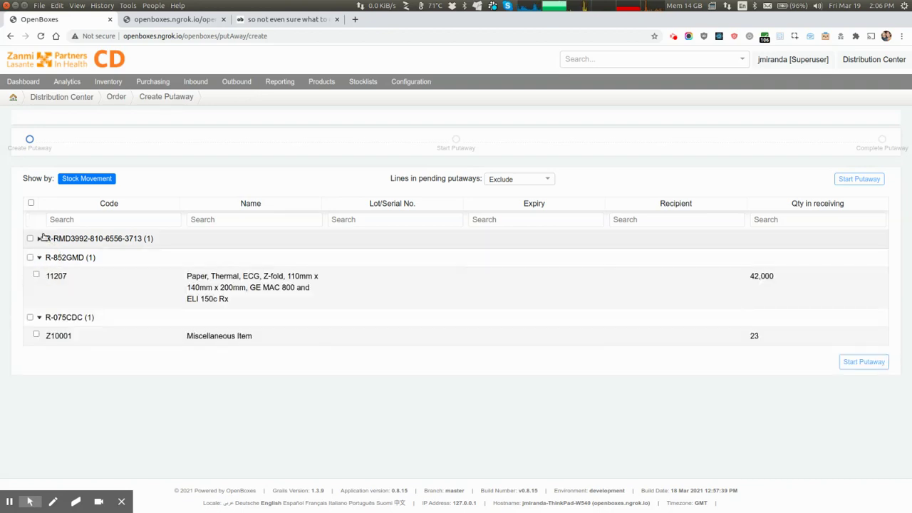
click(39, 318)
click(39, 238)
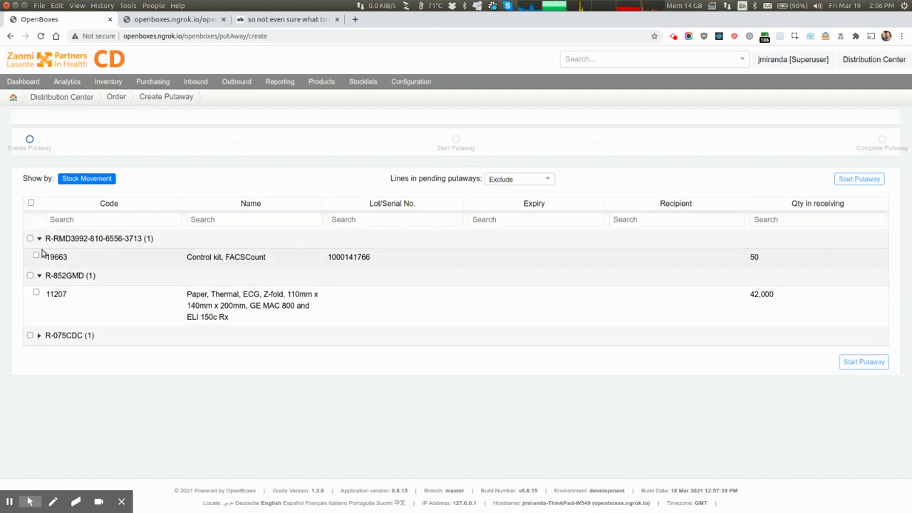
click(39, 238)
click(10, 36)
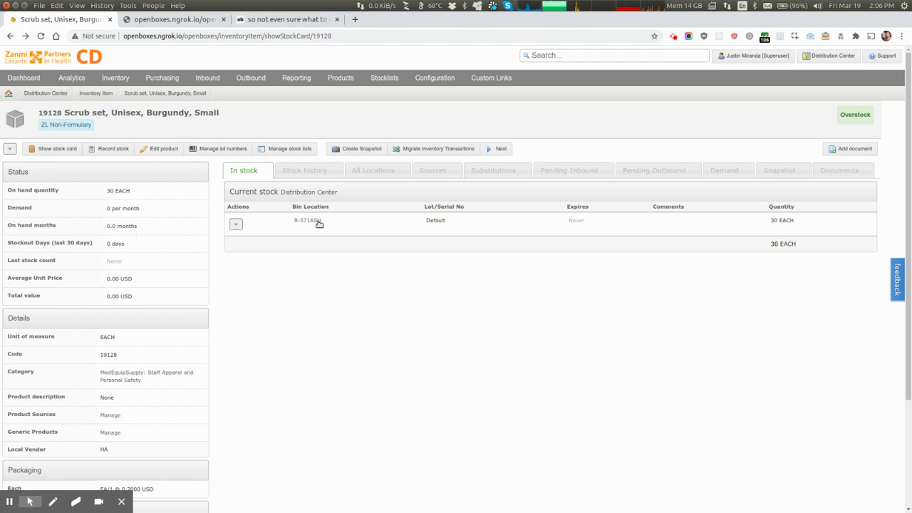
Step: Refresh the application caches and return to the Scrub set product's stock card
click(727, 59)
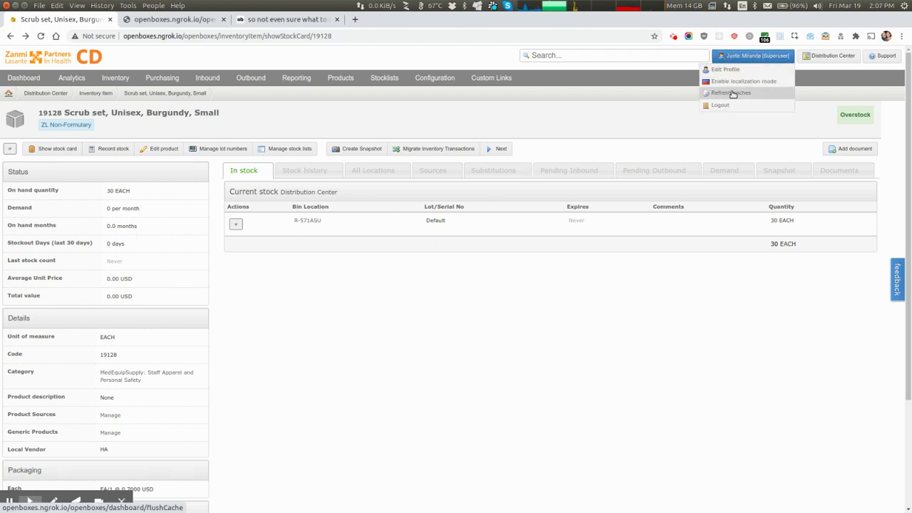
click(728, 92)
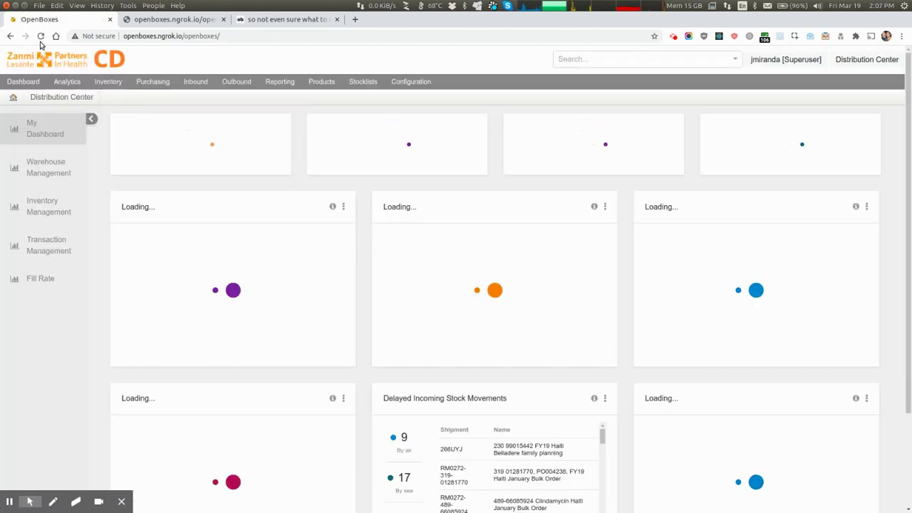
click(10, 37)
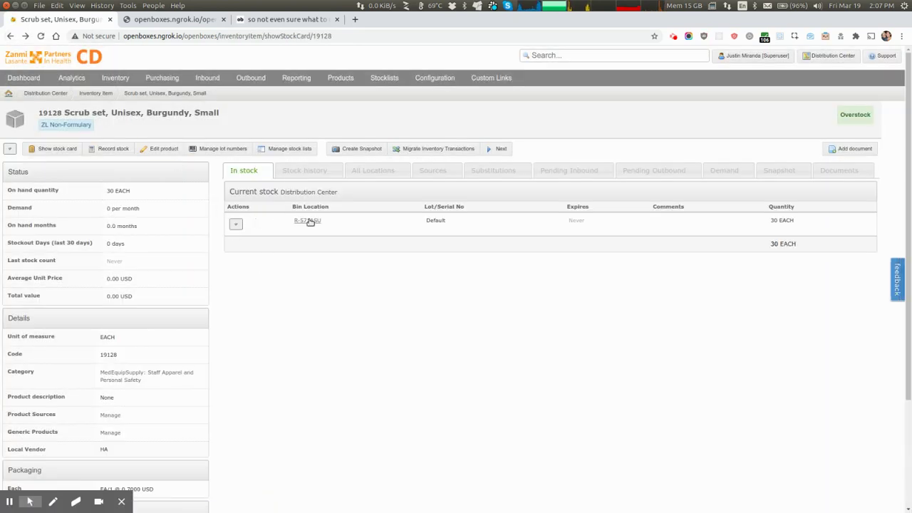
Step: Start a new putaway with the cleaning solution and Scrub set lines plus the thermal ECG paper line
click(207, 77)
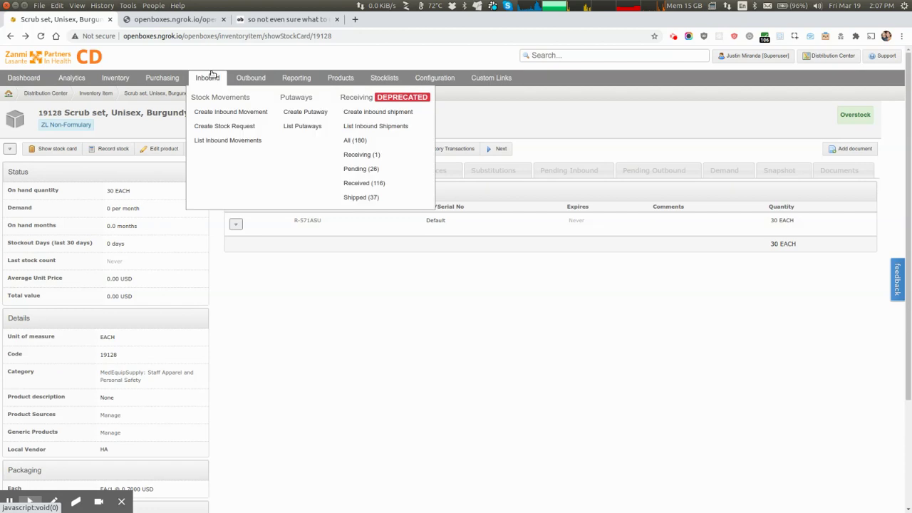
click(305, 112)
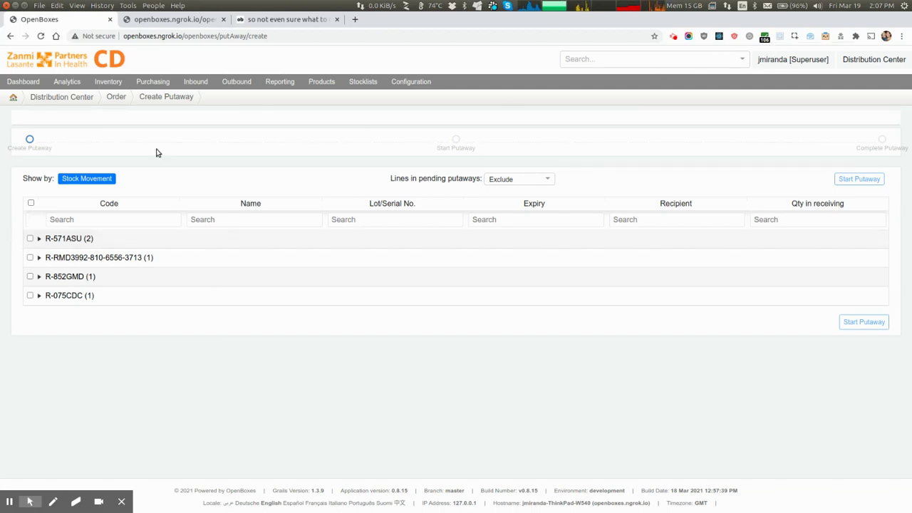
click(39, 239)
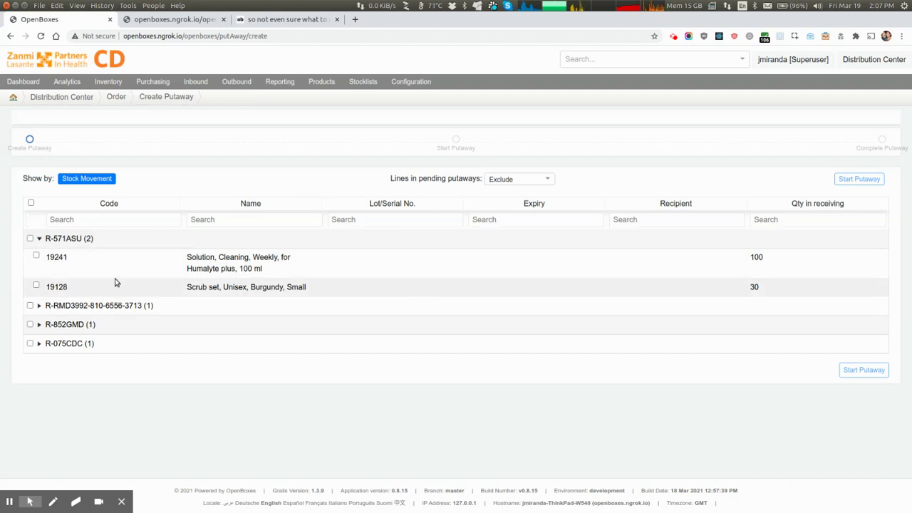
click(30, 239)
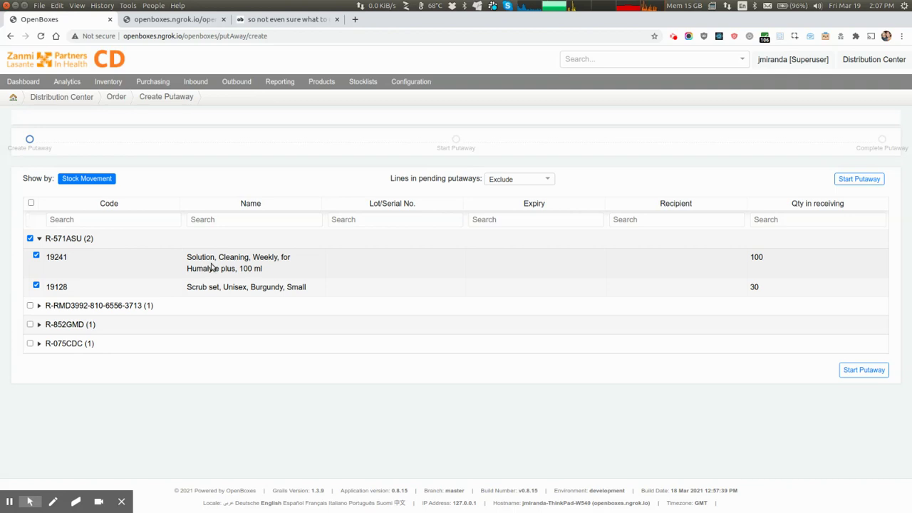
click(35, 327)
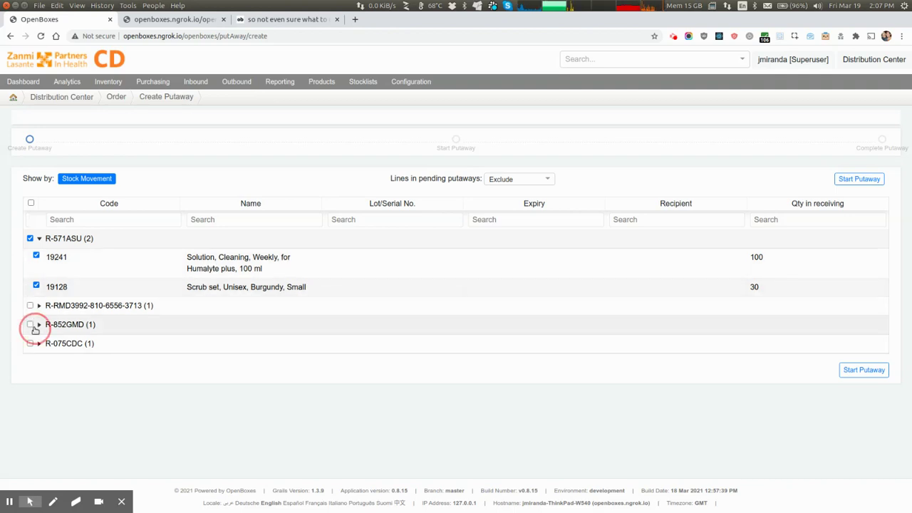
click(36, 341)
click(853, 414)
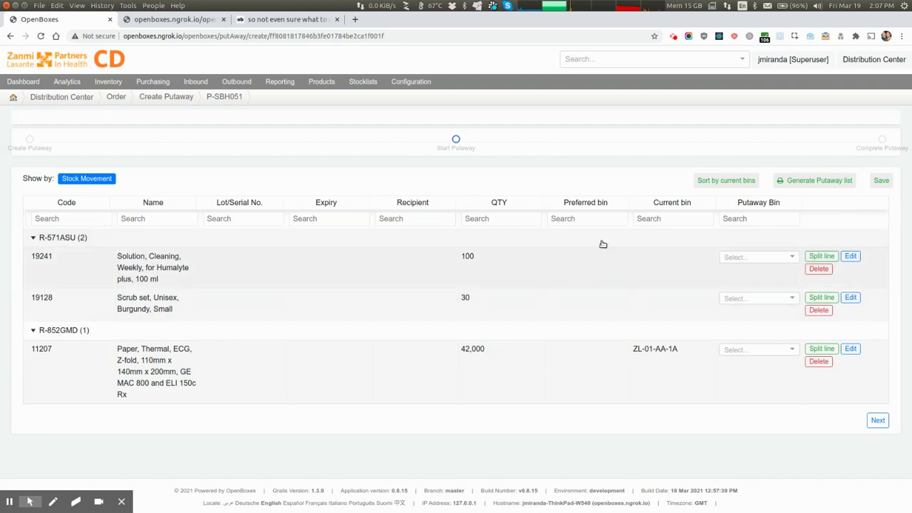
Step: Assign putaway bins Pallet A-1 to the cleaning solution, Pallet A-2 to the Scrub set and Pallet B-1 to the ECG paper
click(754, 262)
click(744, 277)
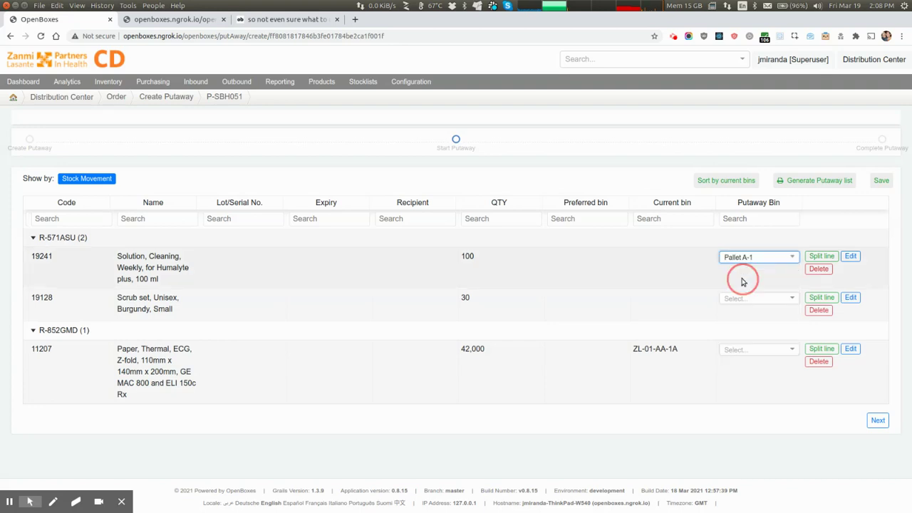
click(747, 299)
click(738, 333)
click(747, 350)
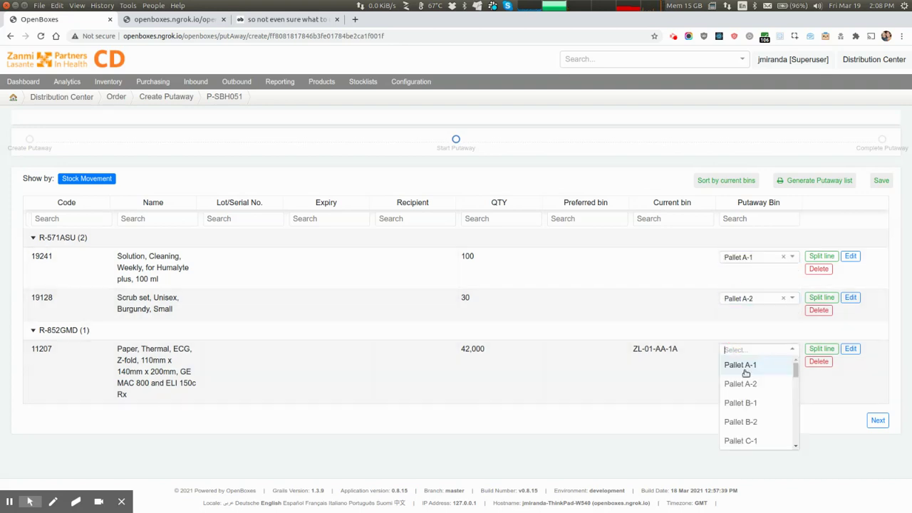
click(741, 402)
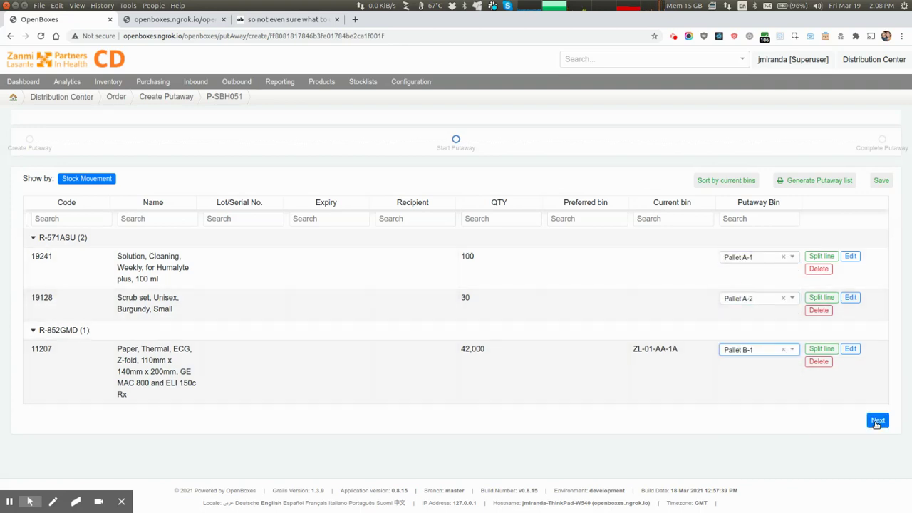
Step: Complete the putaway and open the Scrub set product's stock card from its order summary
click(877, 420)
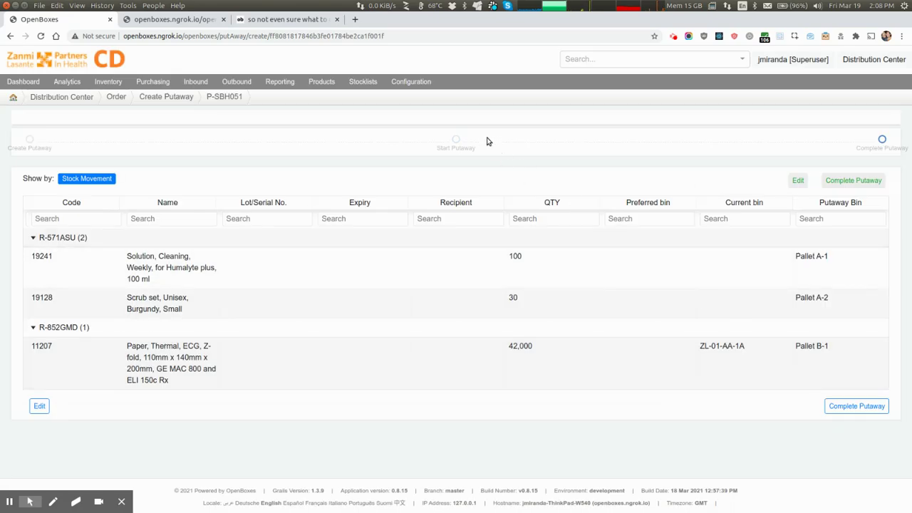
click(828, 408)
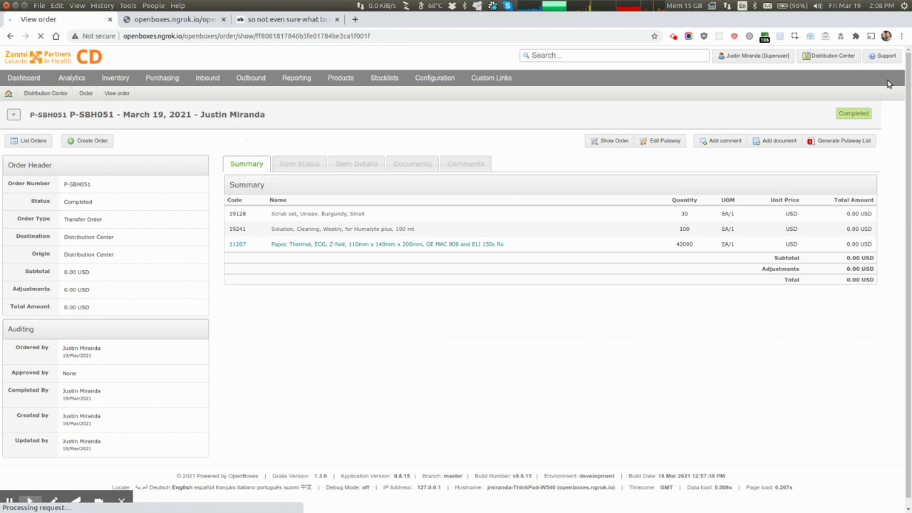
click(281, 214)
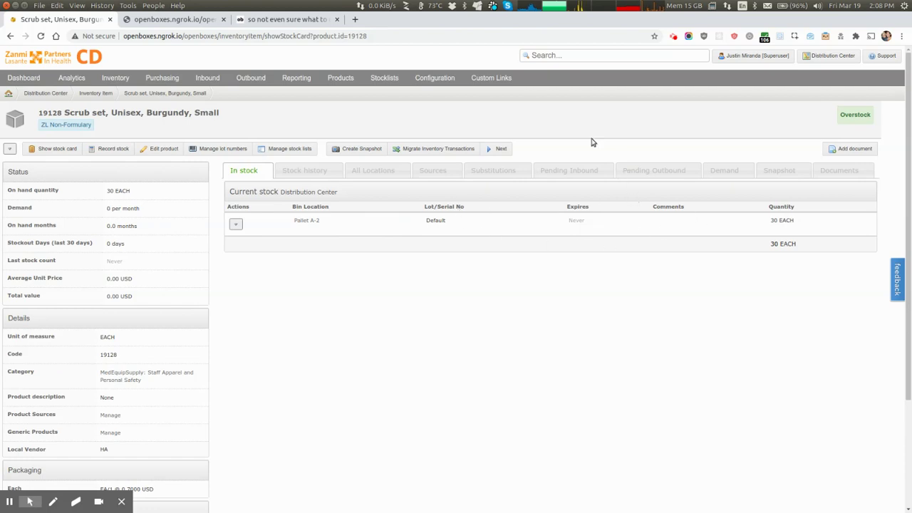
click(753, 55)
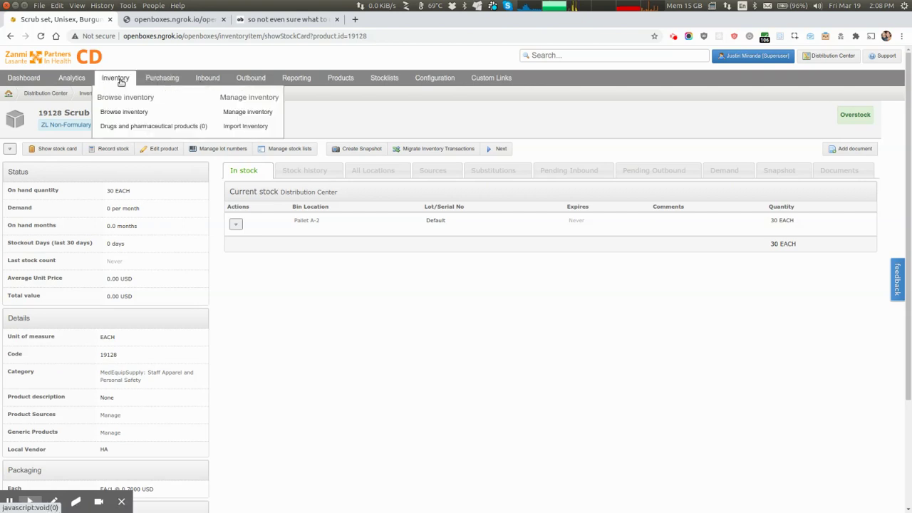
mouse_move(735, 54)
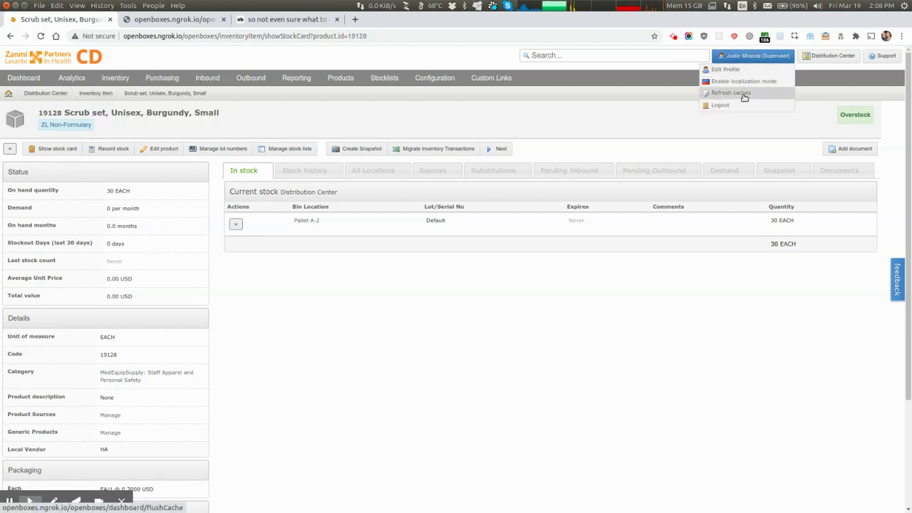
Step: Search for product code 19128, shorten the search to 191, and dismiss the suggestions
click(546, 54)
text(19218)
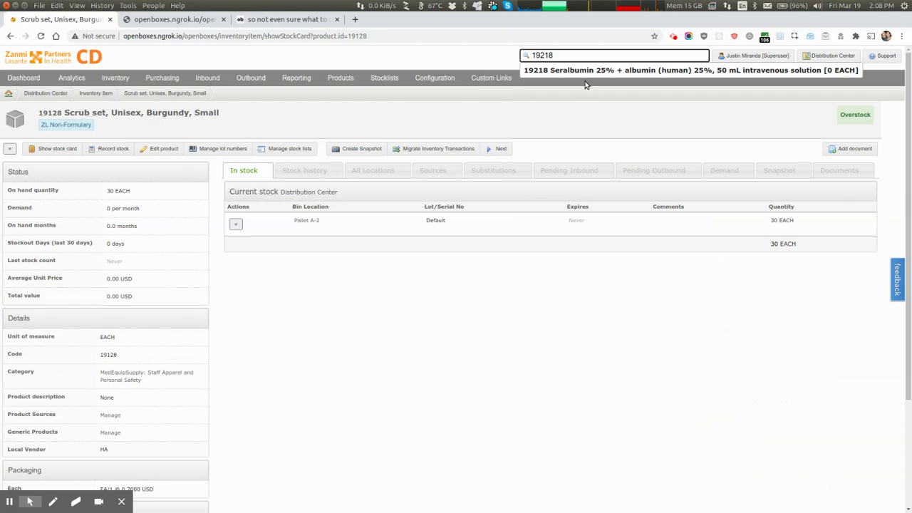
key(BackSpace)
key(BackSpace)
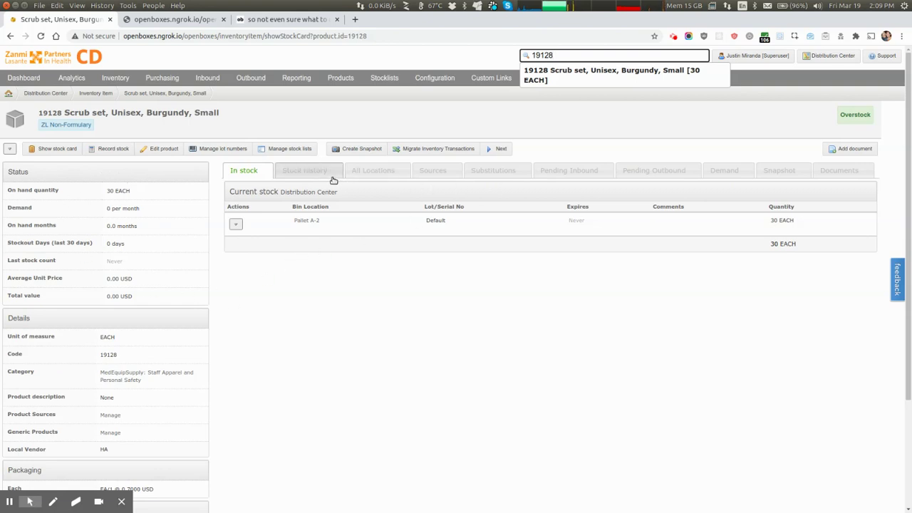
click(588, 55)
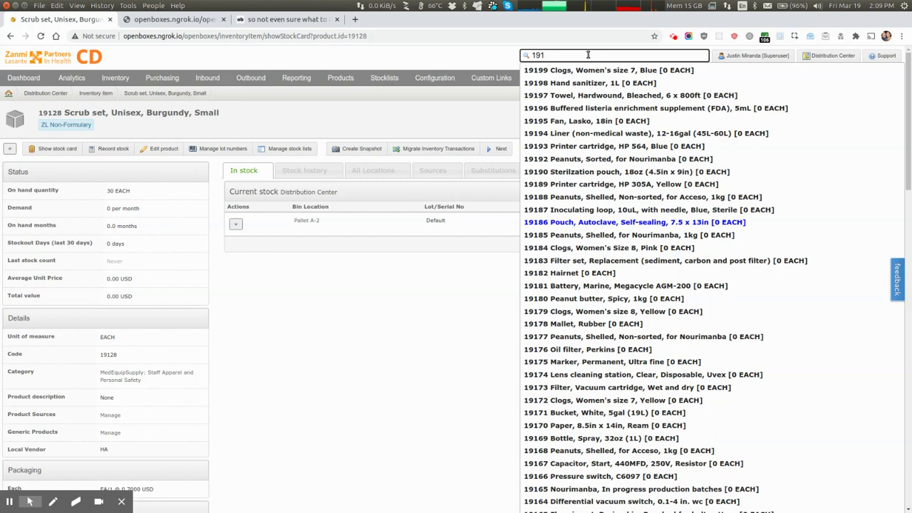
click(418, 107)
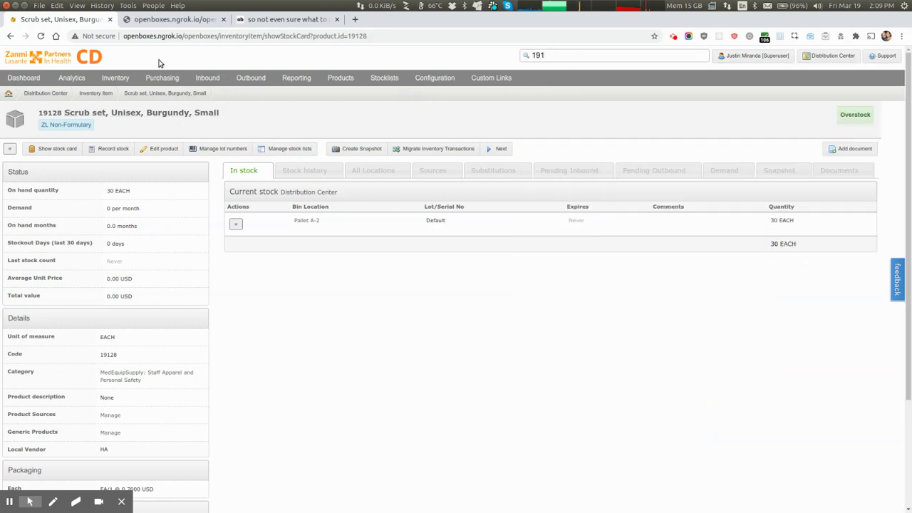
mouse_move(162, 78)
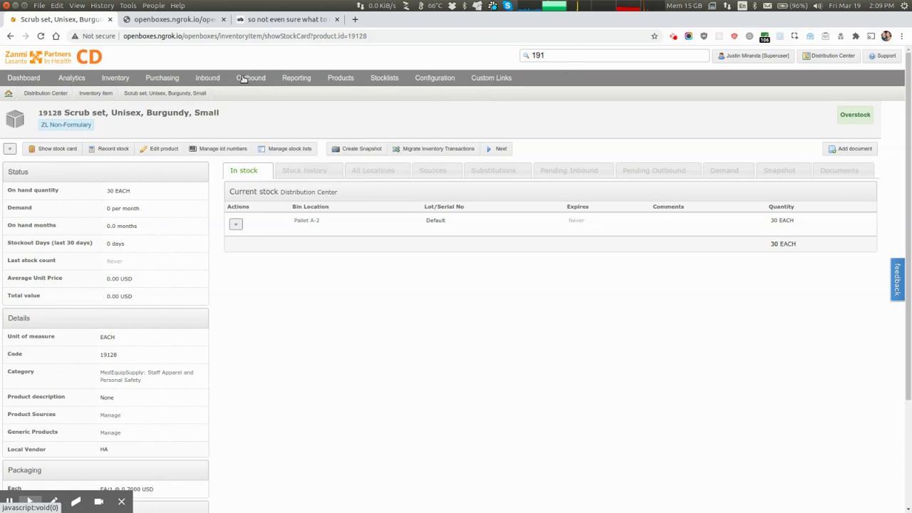
mouse_move(231, 84)
mouse_move(347, 79)
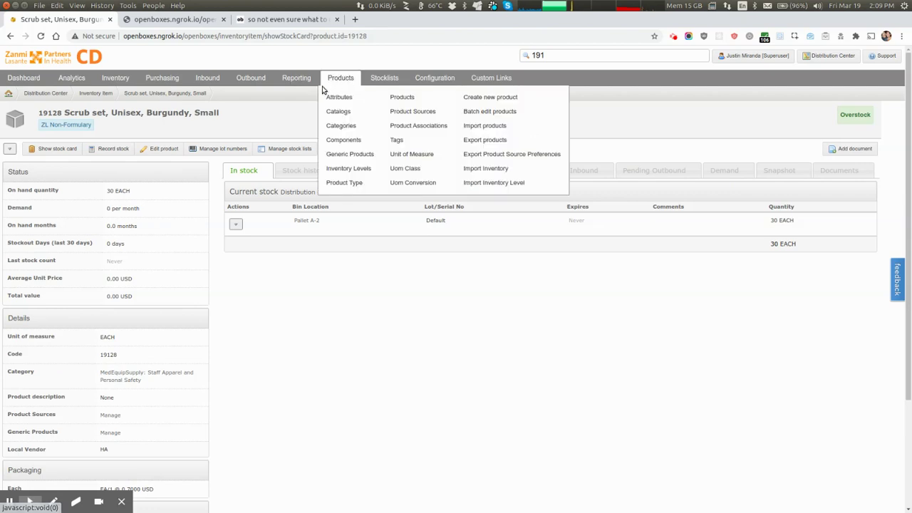